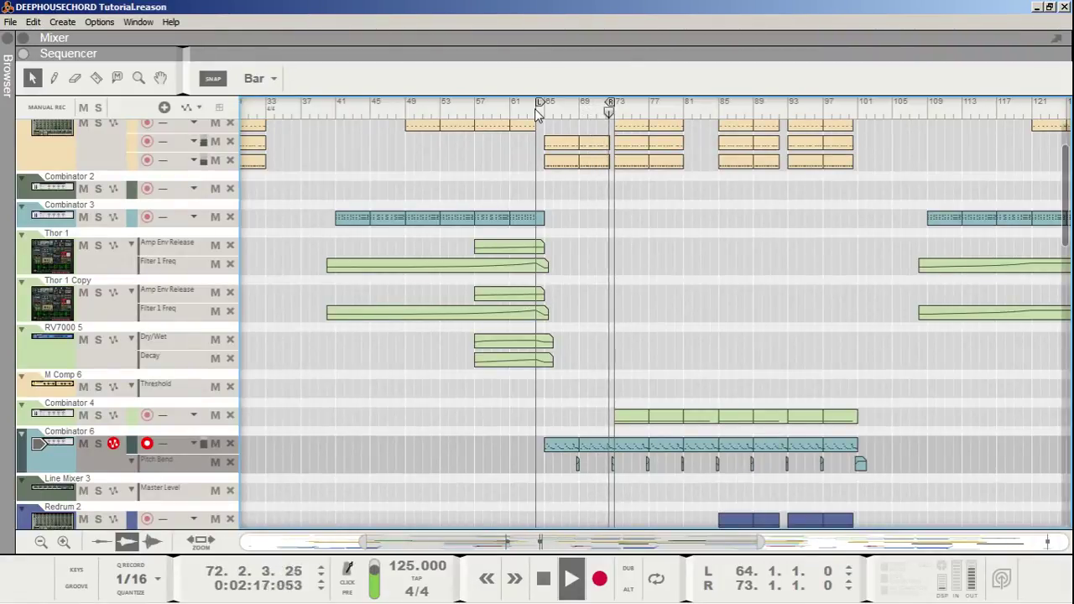
# Step: Stop the song's playback and switch to the rack window of Document 3
pyautogui.press('space')
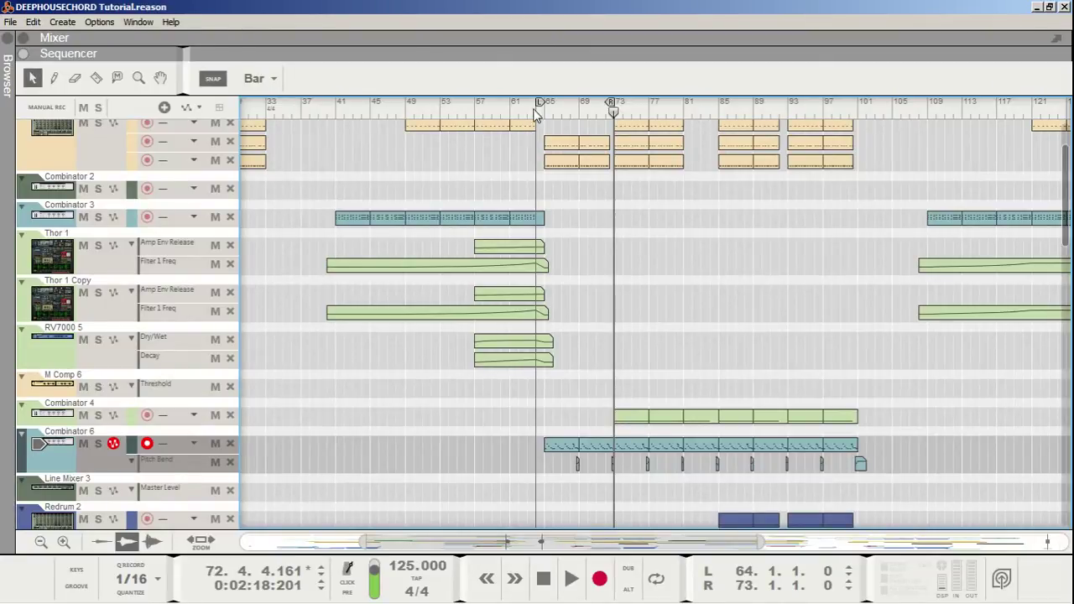
pyautogui.moveTo(127, 603)
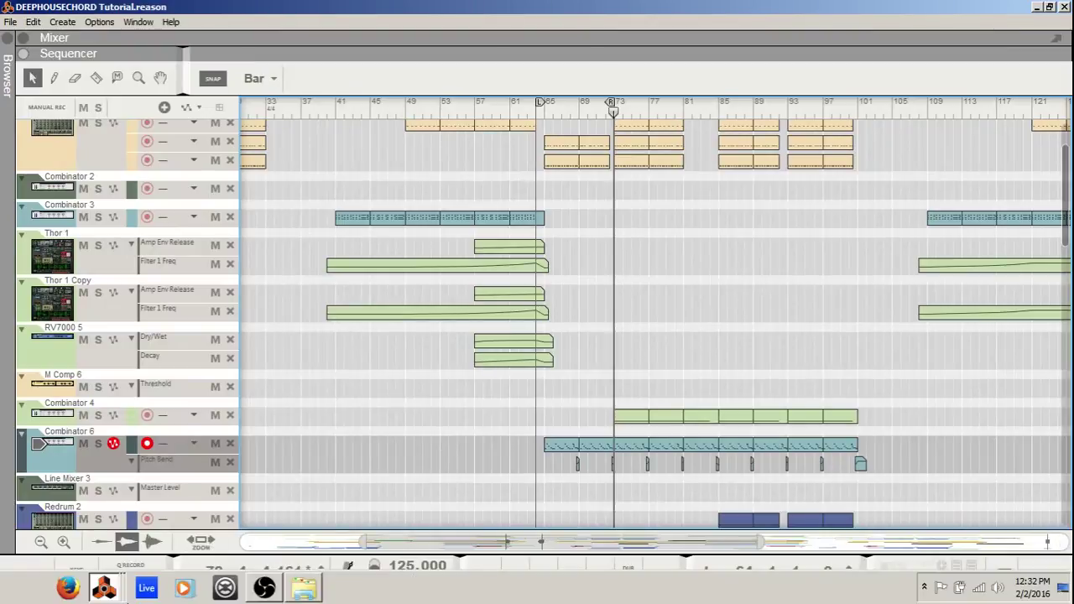
pyautogui.click(106, 585)
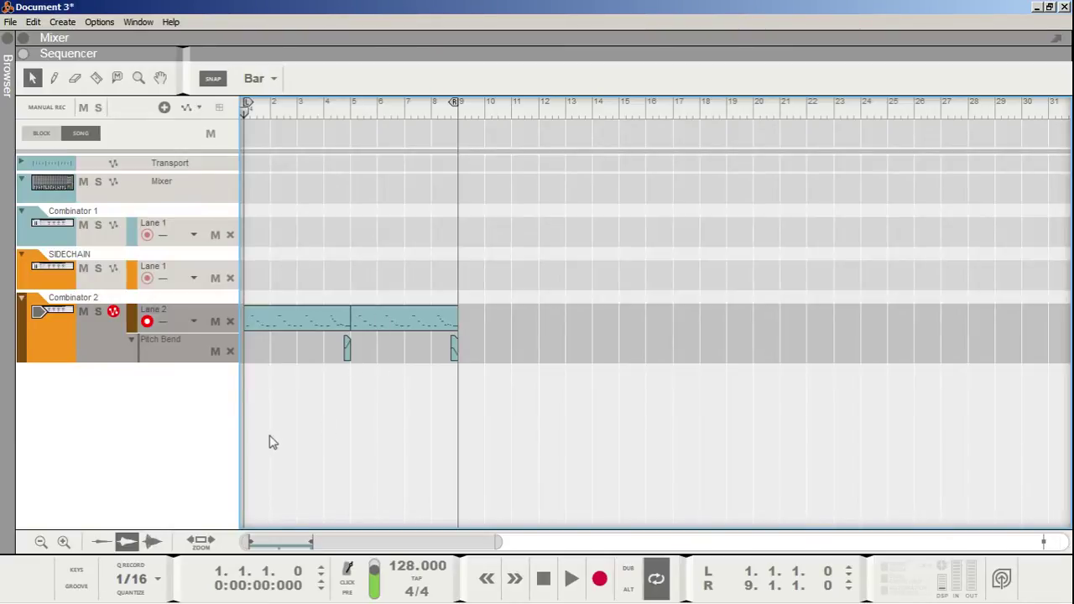
pyautogui.moveTo(151, 603)
pyautogui.click(109, 591)
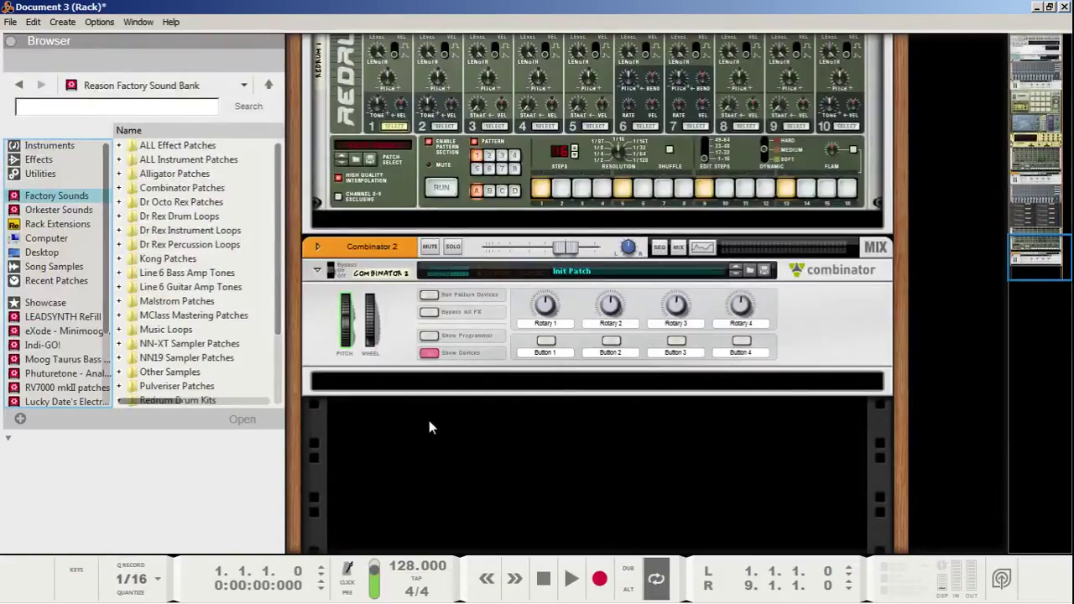
# Step: Create a new Combinator in the empty space at the end of the rack
pyautogui.rightClick(429, 421)
pyautogui.moveTo(466, 536)
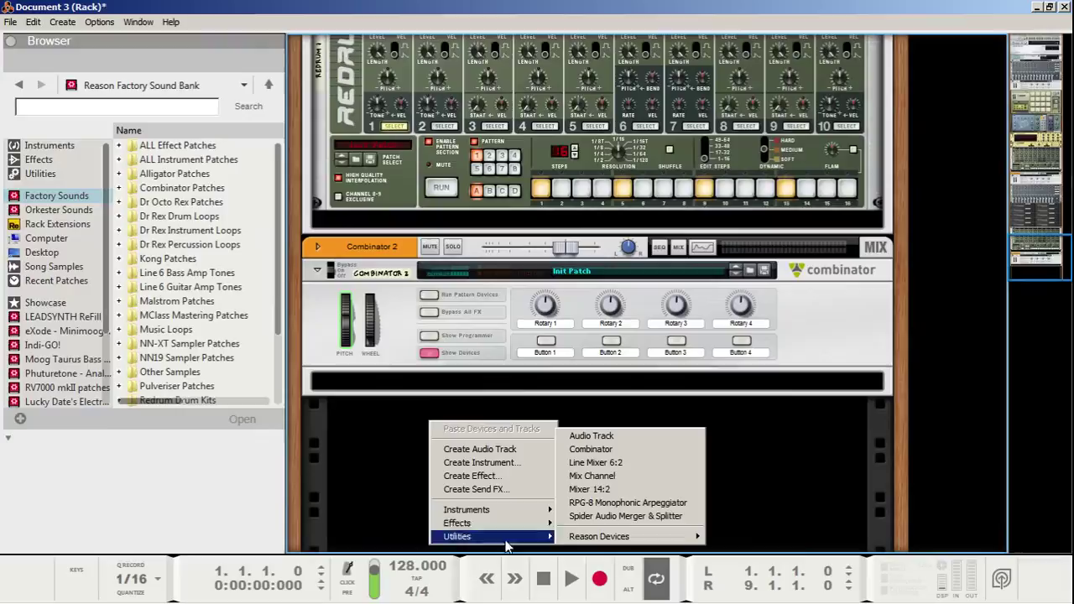
pyautogui.click(579, 450)
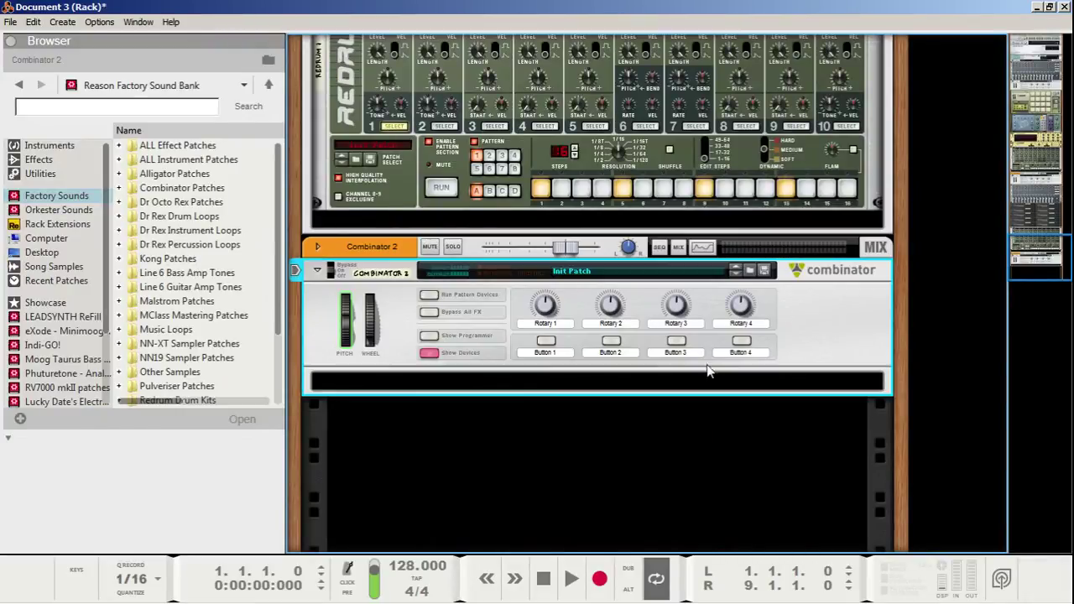
# Step: Insert a SubTractor Analog Synthesizer inside the new Combinator and reset the device
pyautogui.click(394, 387)
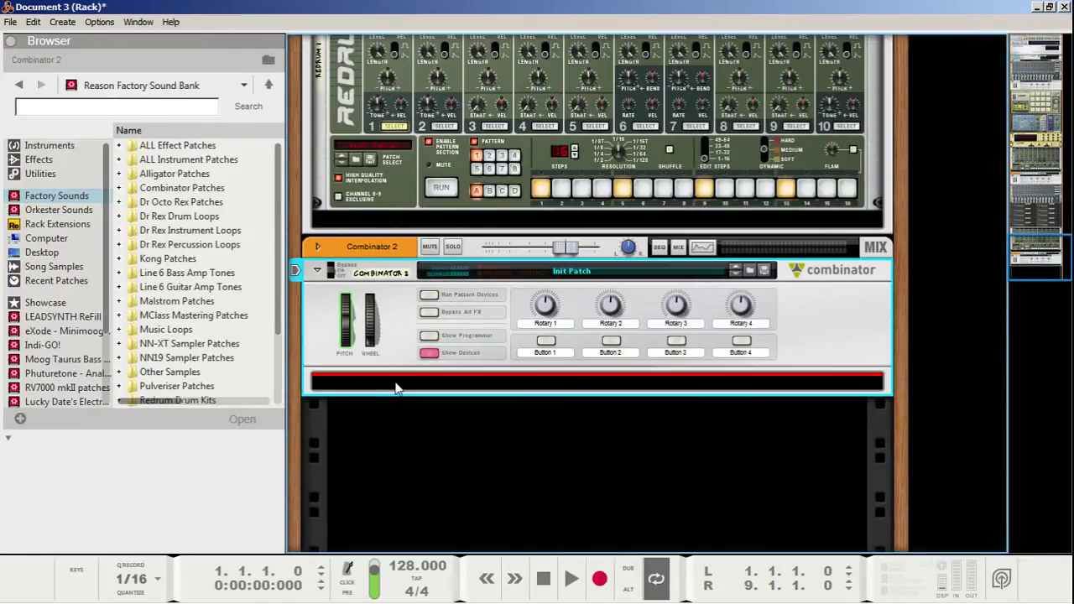
pyautogui.rightClick(398, 388)
pyautogui.moveTo(440, 356)
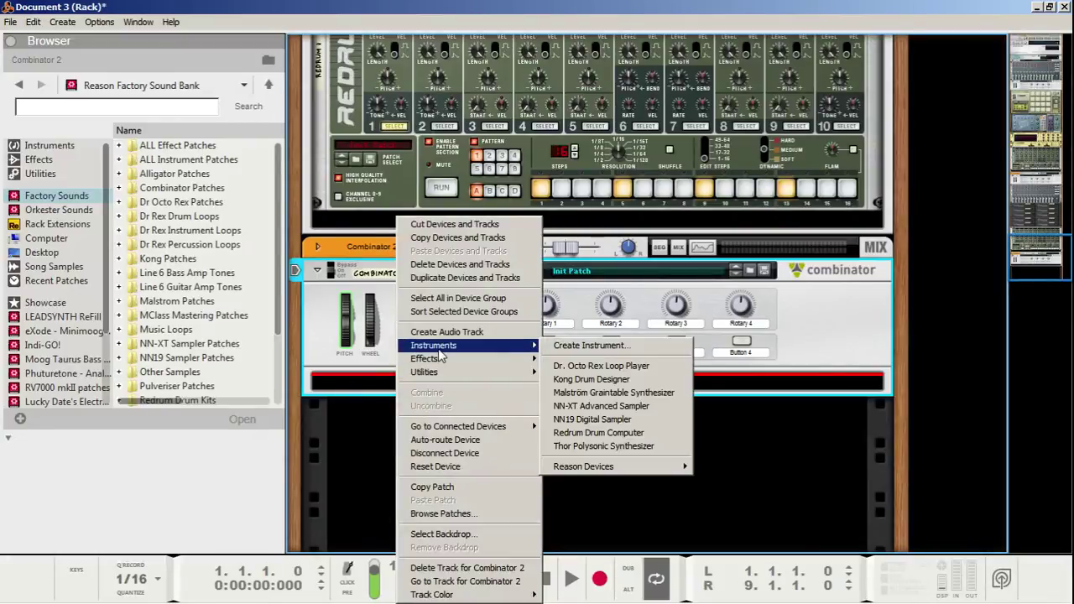
pyautogui.moveTo(636, 468)
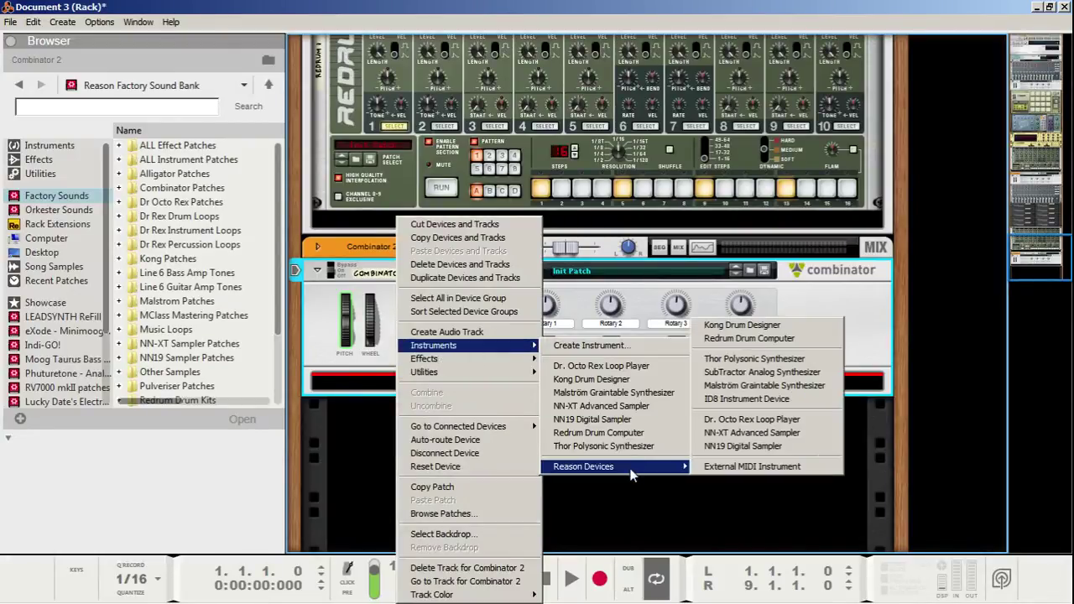
pyautogui.click(762, 374)
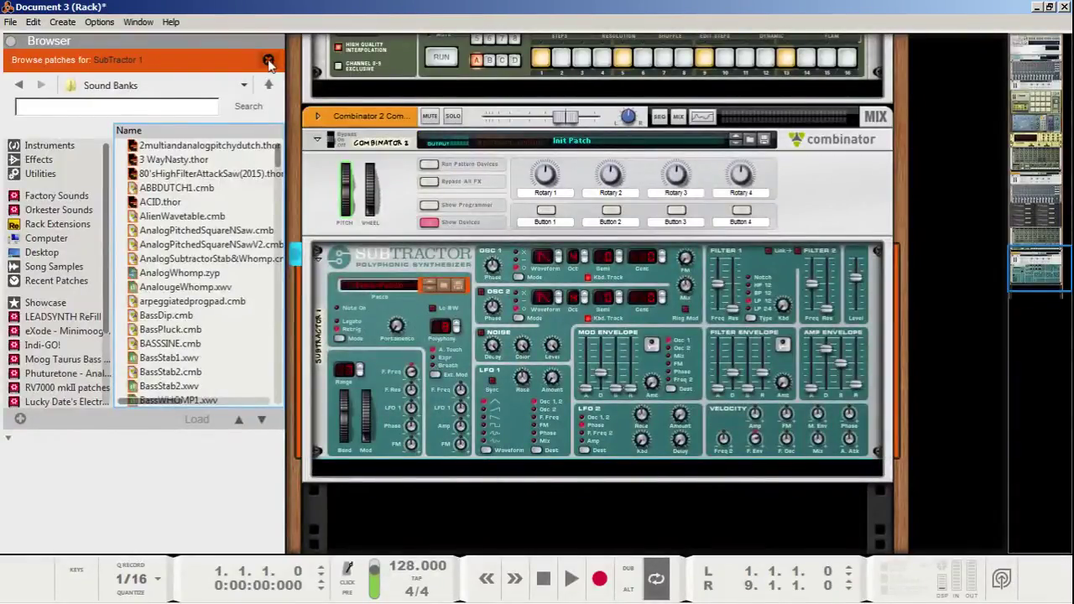
pyautogui.rightClick(388, 298)
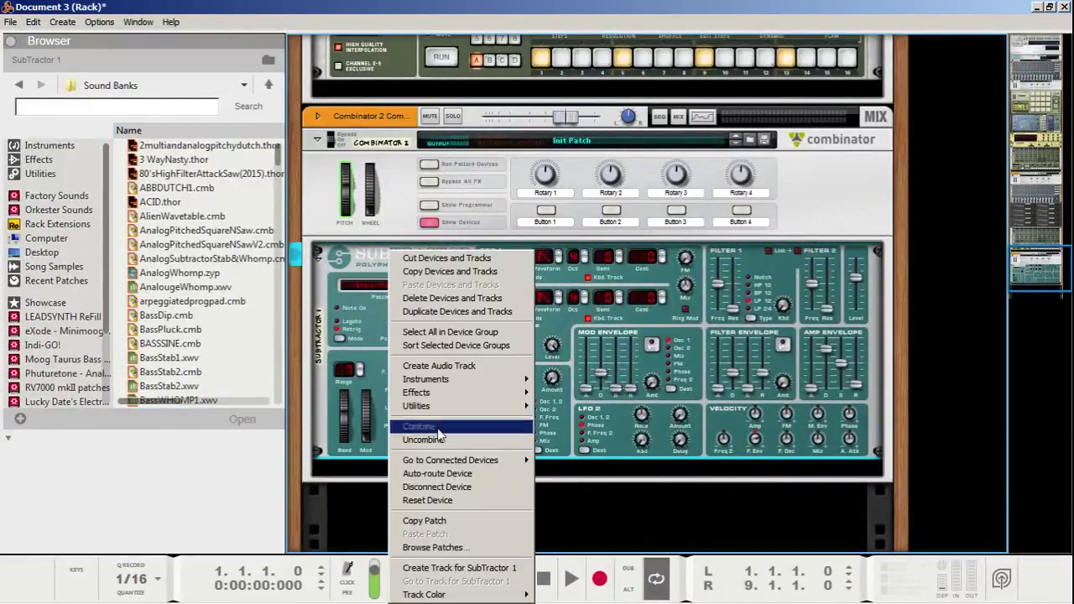
pyautogui.click(440, 501)
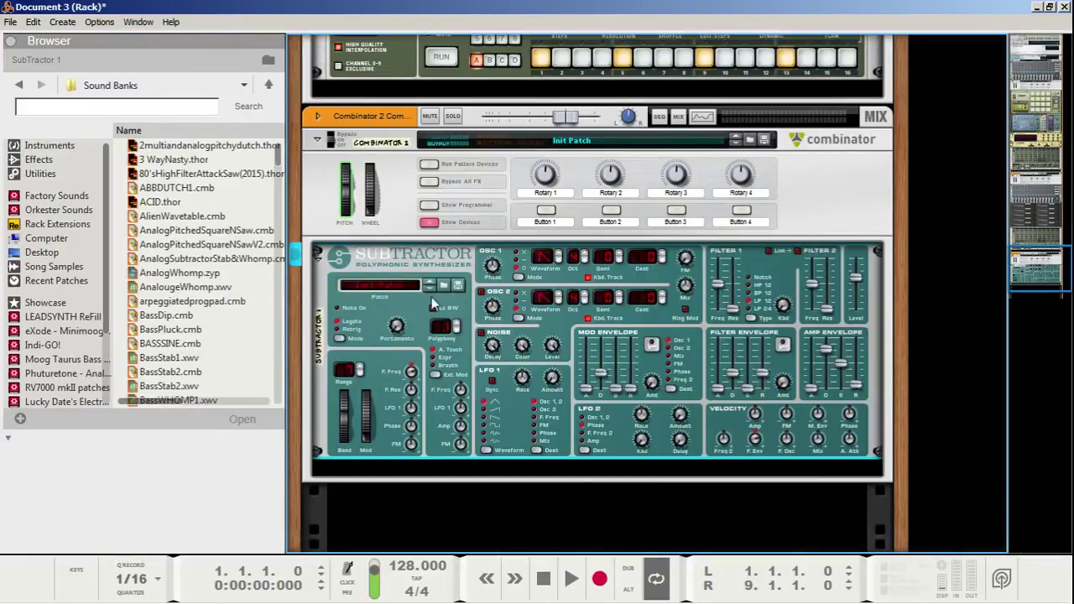
# Step: Set the SubTractor's pitch bend range to 12, play the loop, and return playback to the start
pyautogui.click(361, 364)
pyautogui.click(361, 365)
pyautogui.click(361, 365)
pyautogui.click(361, 365)
pyautogui.click(361, 365)
pyautogui.moveTo(412, 370)
pyautogui.click(571, 581)
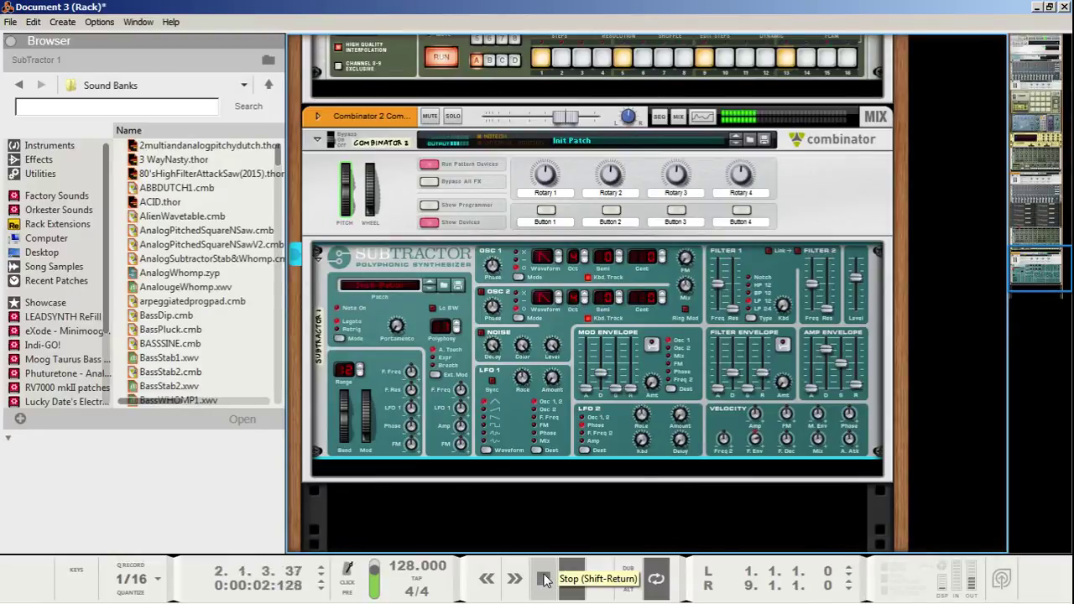
pyautogui.doubleClick(544, 580)
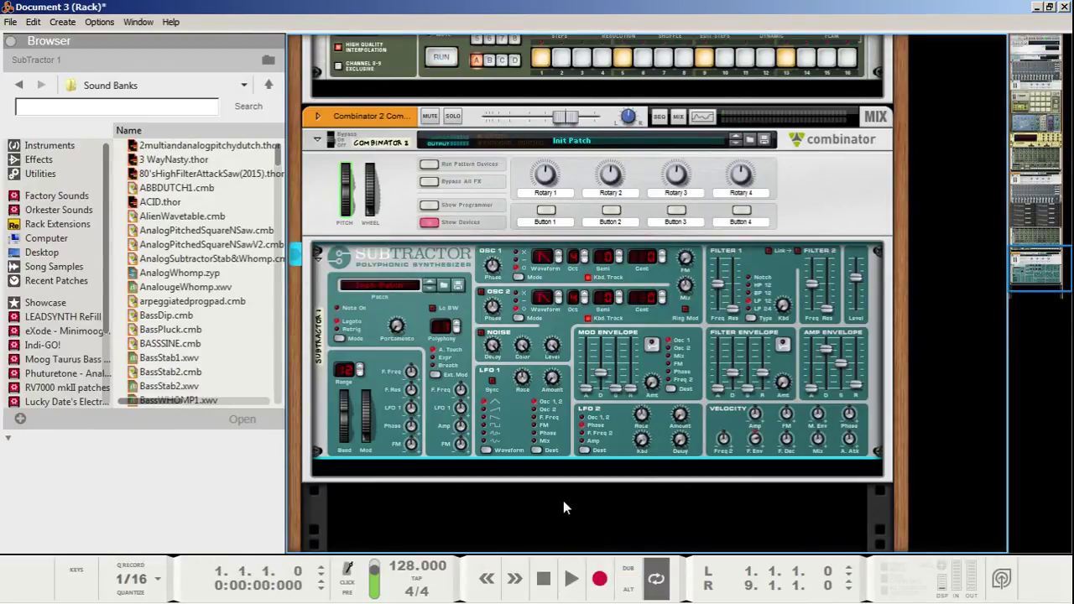
# Step: Switch oscillator 1 to a square waveform, audition it, and set the SubTractor's master level to 110
pyautogui.click(558, 255)
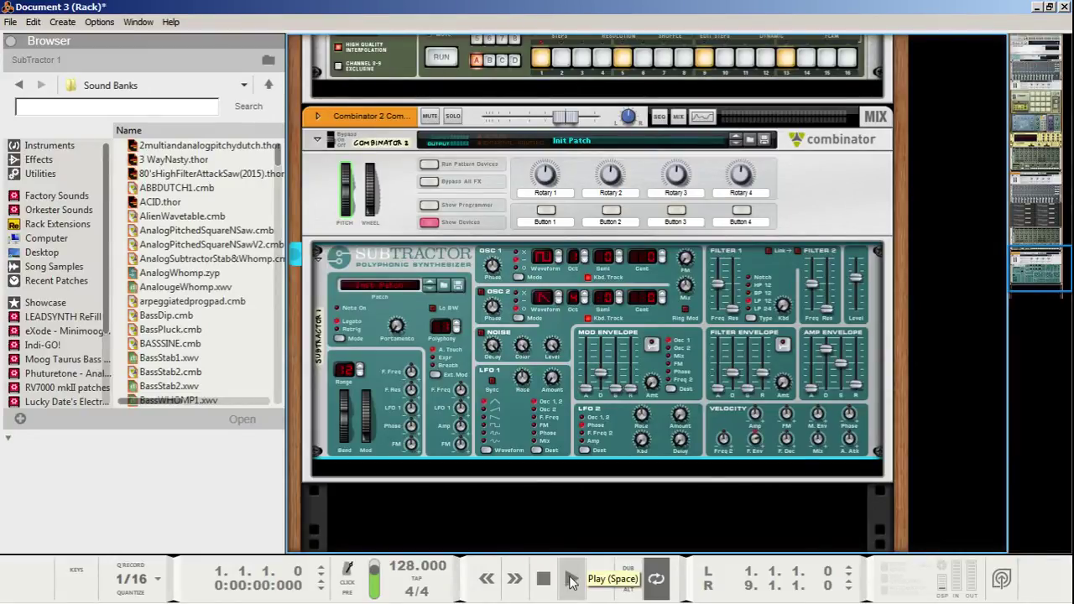
pyautogui.click(571, 579)
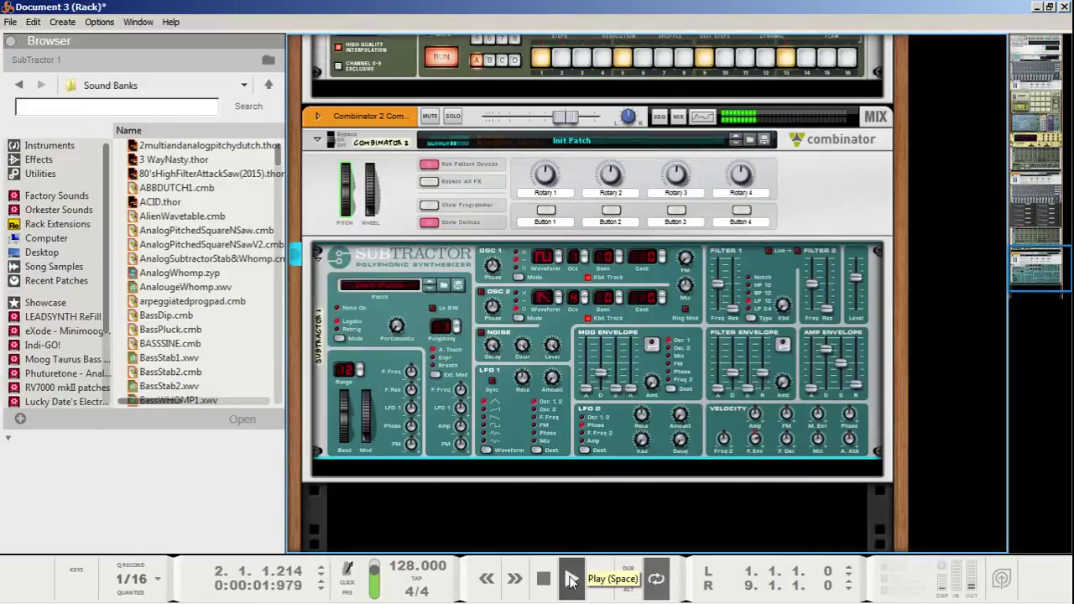
pyautogui.doubleClick(544, 586)
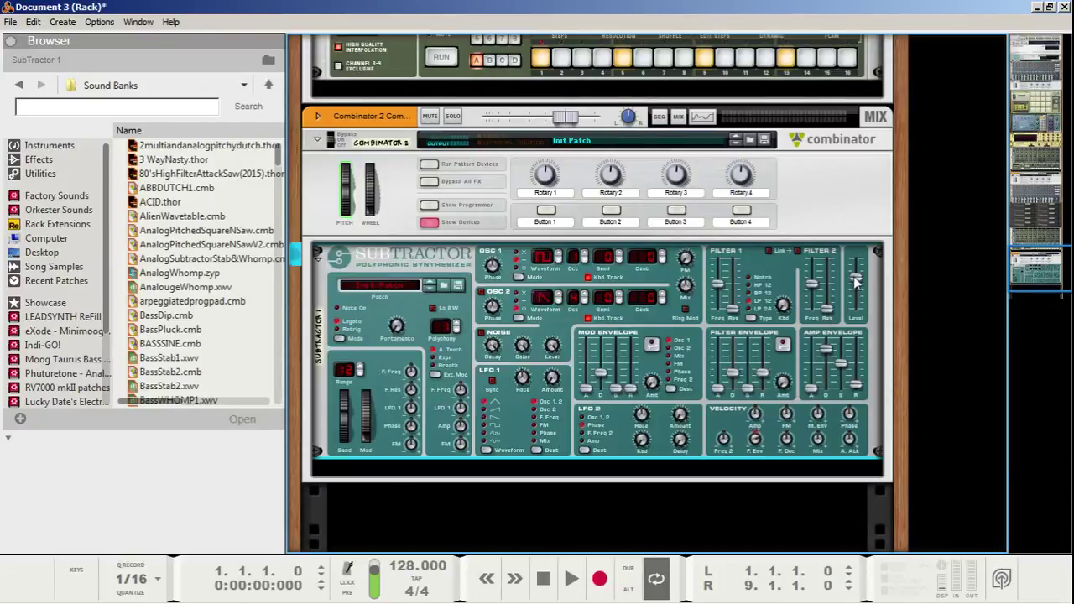
pyautogui.moveTo(858, 283); pyautogui.dragTo(873, 240)
pyautogui.moveTo(856, 277)
# Step: Set Filter 1 to LP 24 with frequency 43 and a raised resonance, and audition the loop
pyautogui.moveTo(720, 287)
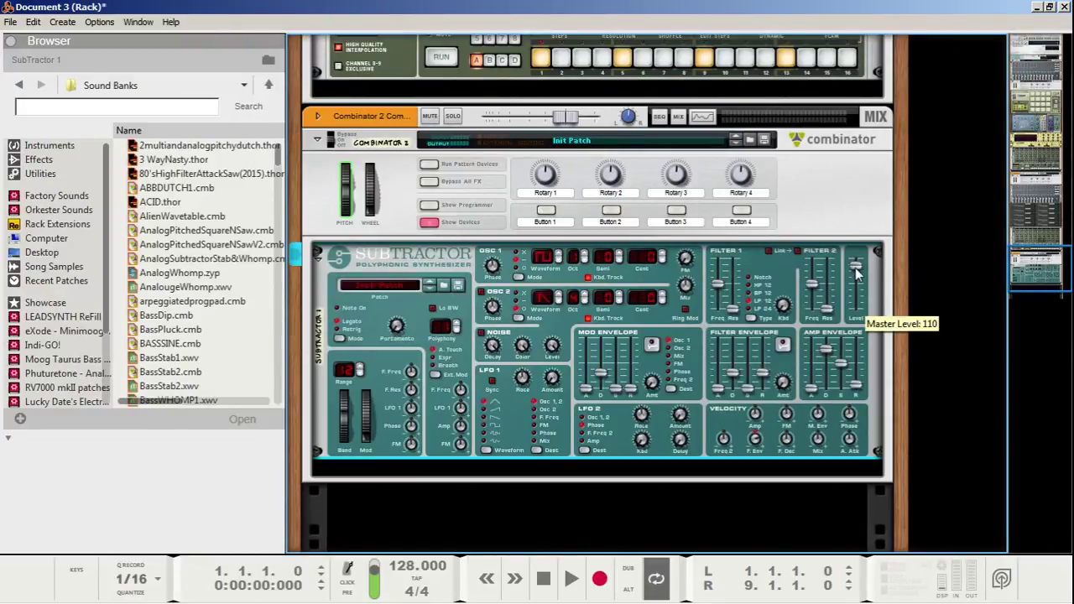
pyautogui.moveTo(727, 267)
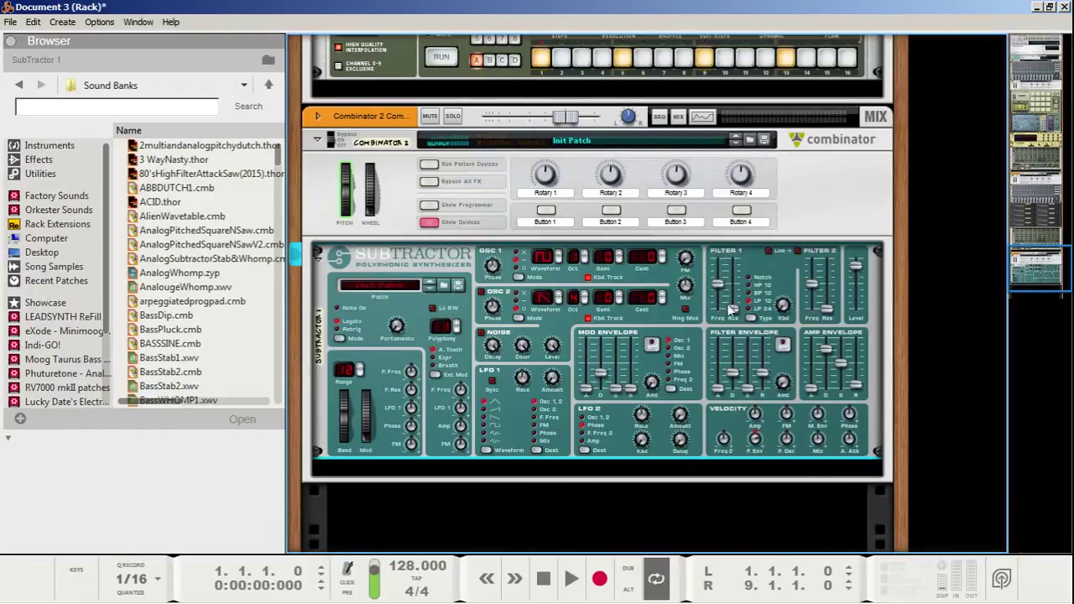
pyautogui.moveTo(719, 285); pyautogui.dragTo(722, 296)
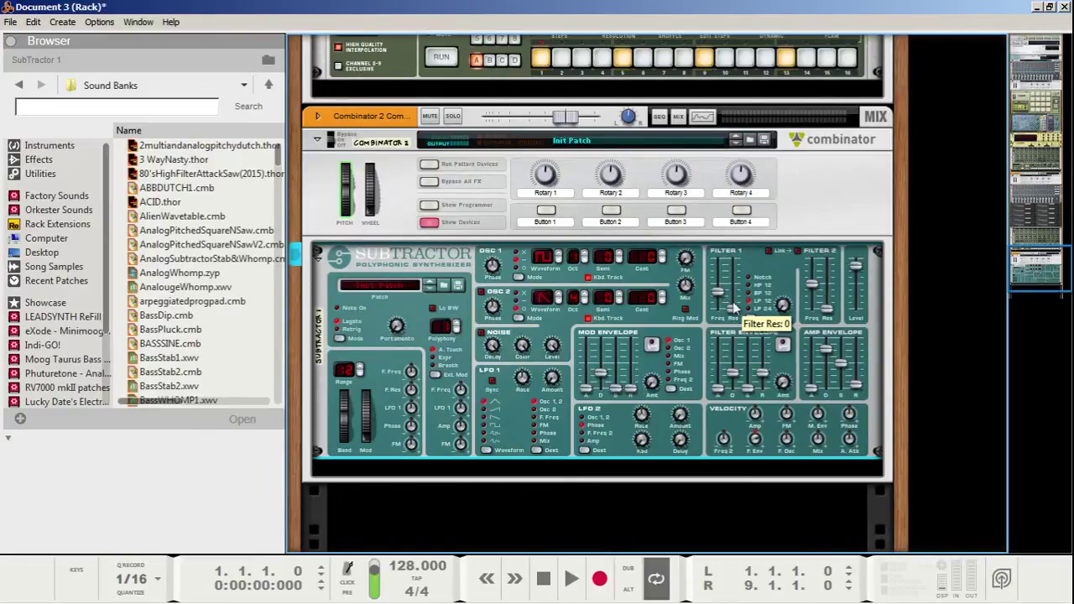
pyautogui.moveTo(733, 313); pyautogui.dragTo(735, 280)
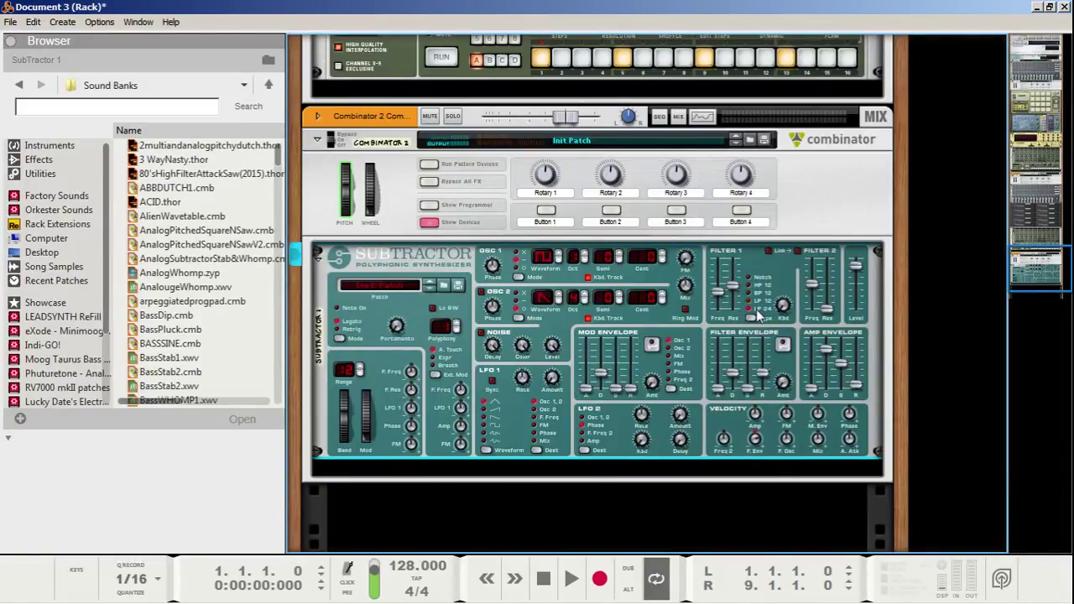
pyautogui.click(572, 579)
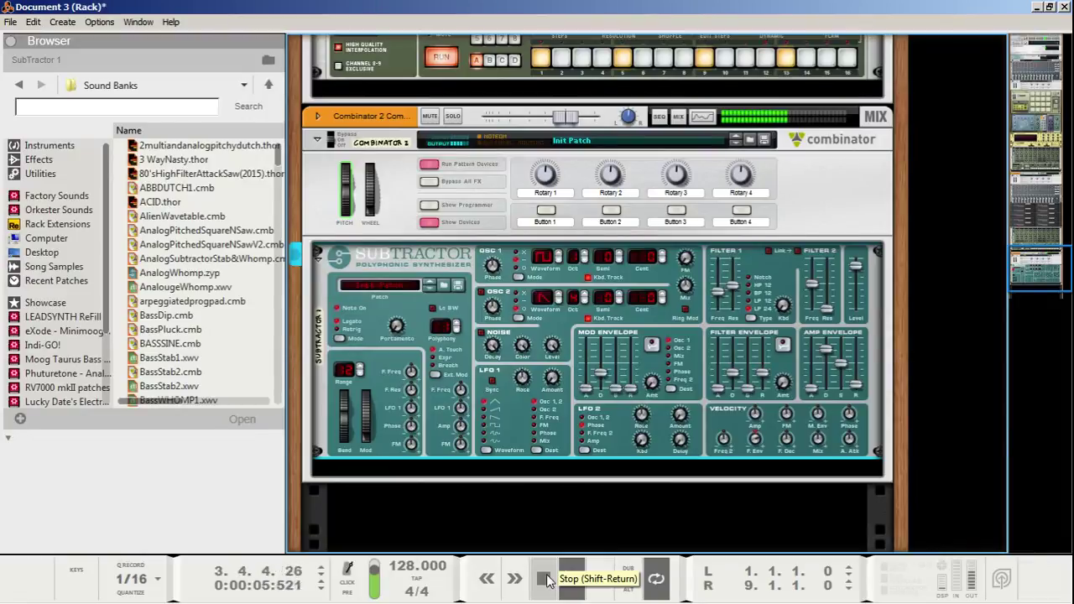
pyautogui.doubleClick(546, 579)
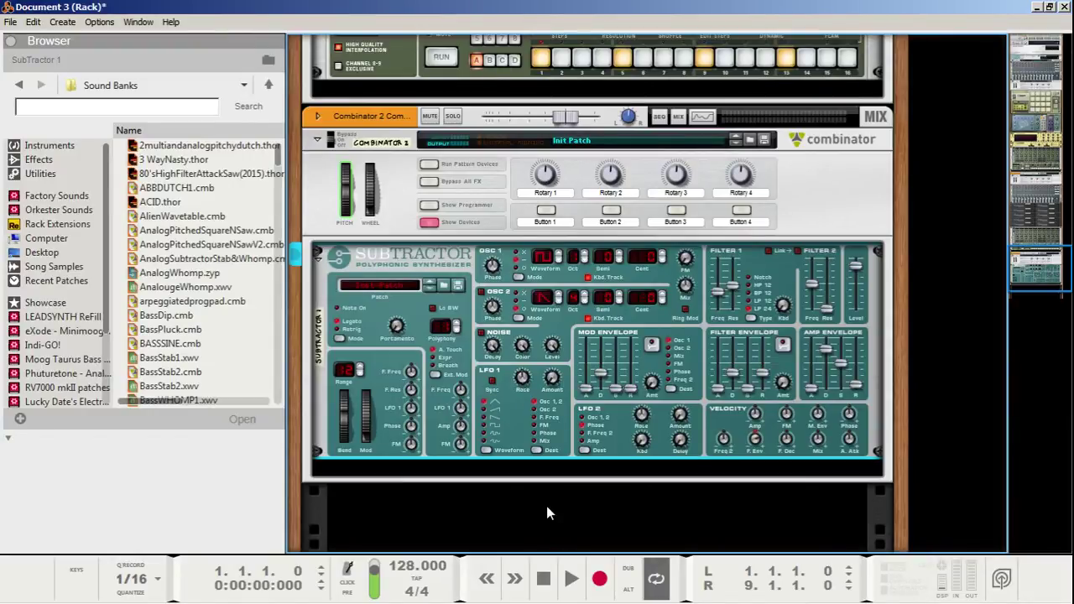
# Step: Raise the filter envelope's sustain to about halfway and lower its release to the minimum
pyautogui.moveTo(739, 343)
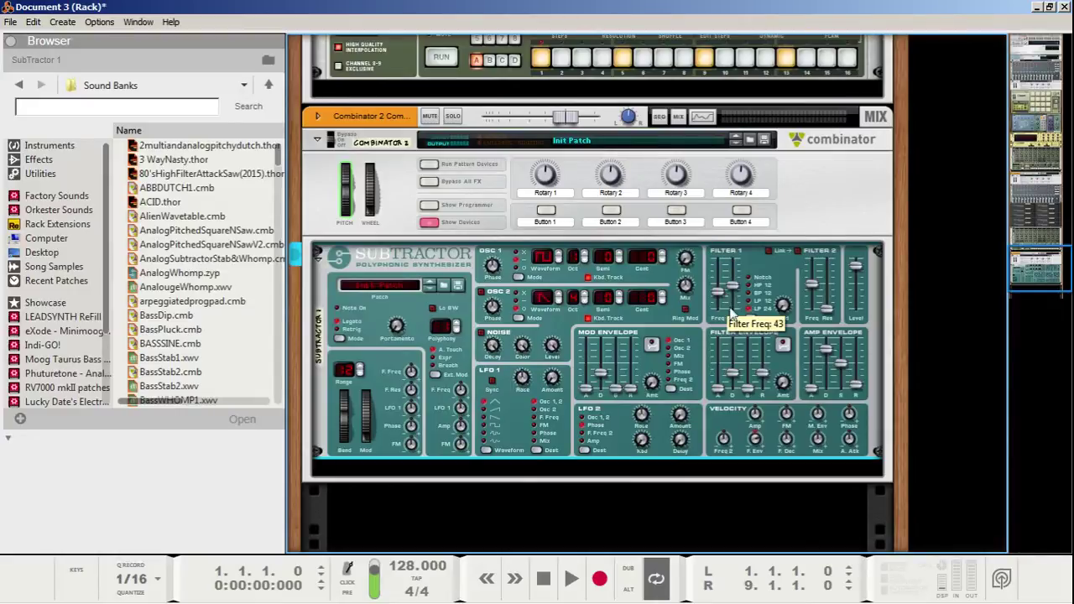
pyautogui.moveTo(746, 390); pyautogui.dragTo(749, 366)
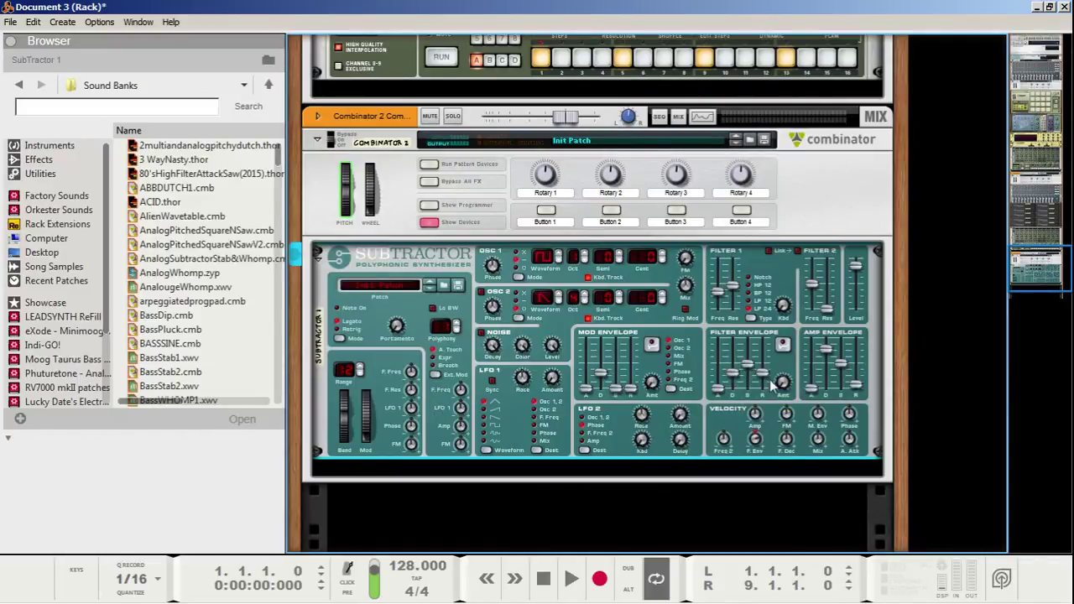
pyautogui.moveTo(766, 380); pyautogui.dragTo(762, 382)
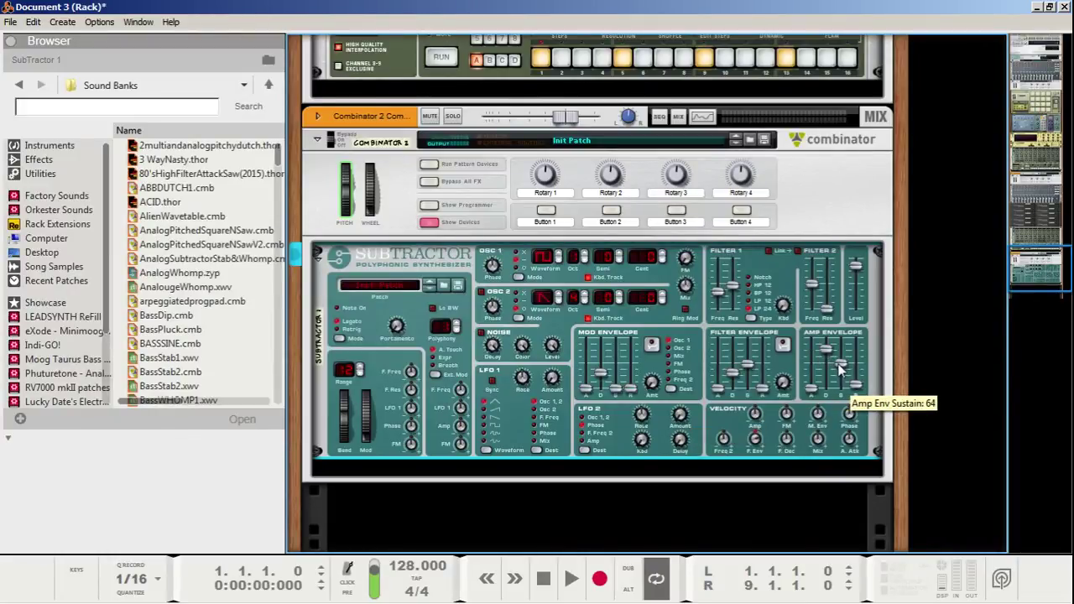
# Step: Raise the amp envelope's decay and sustain to maximum, lift its attack and release slightly, and audition the loop
pyautogui.moveTo(841, 367); pyautogui.dragTo(830, 340)
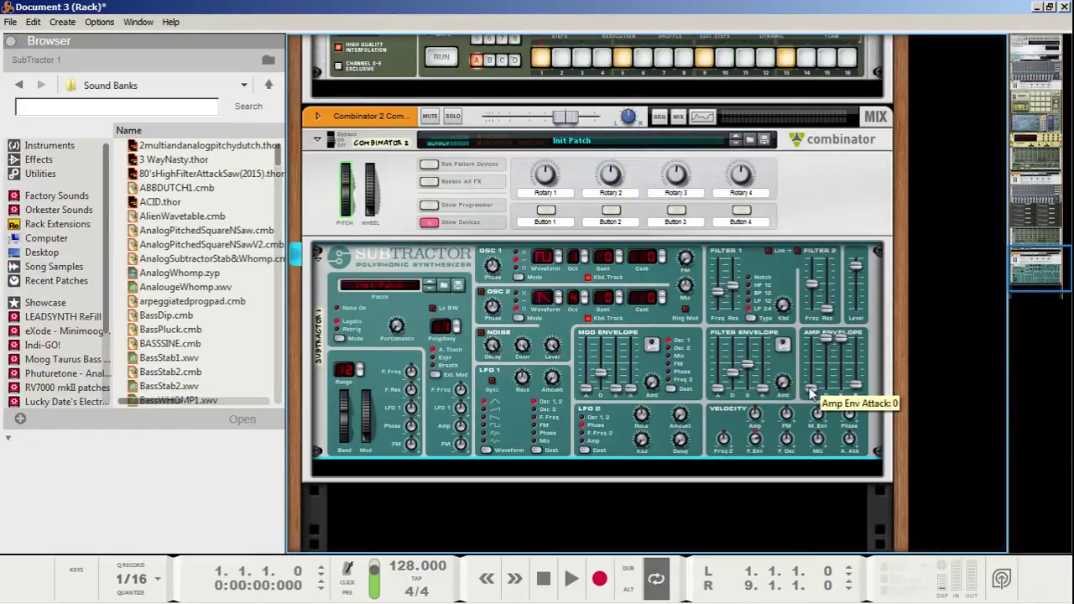
pyautogui.moveTo(818, 392); pyautogui.dragTo(816, 391)
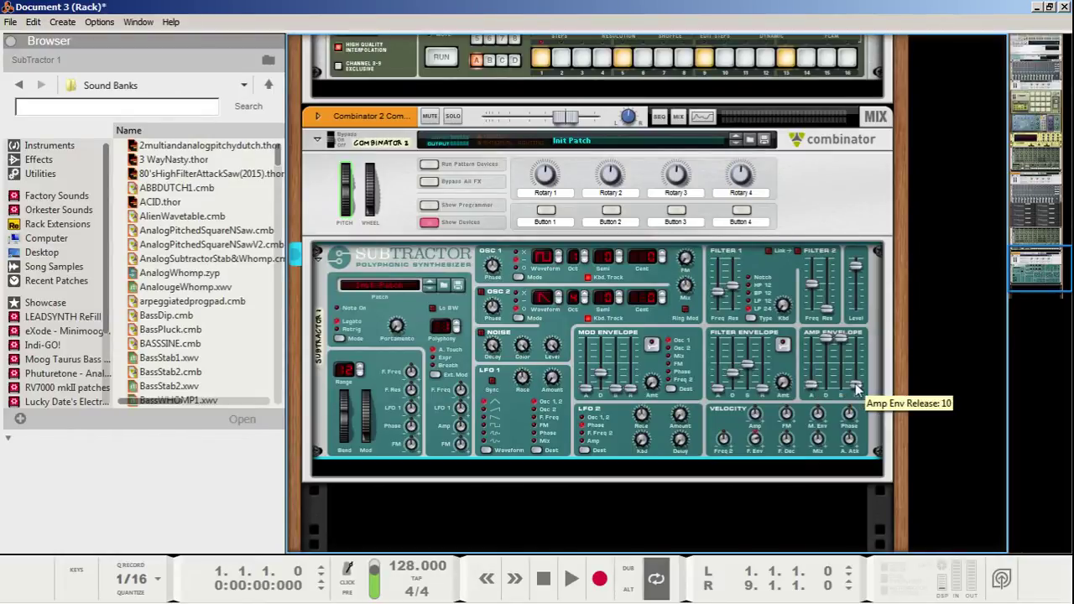
pyautogui.moveTo(856, 383); pyautogui.dragTo(858, 380)
pyautogui.click(570, 577)
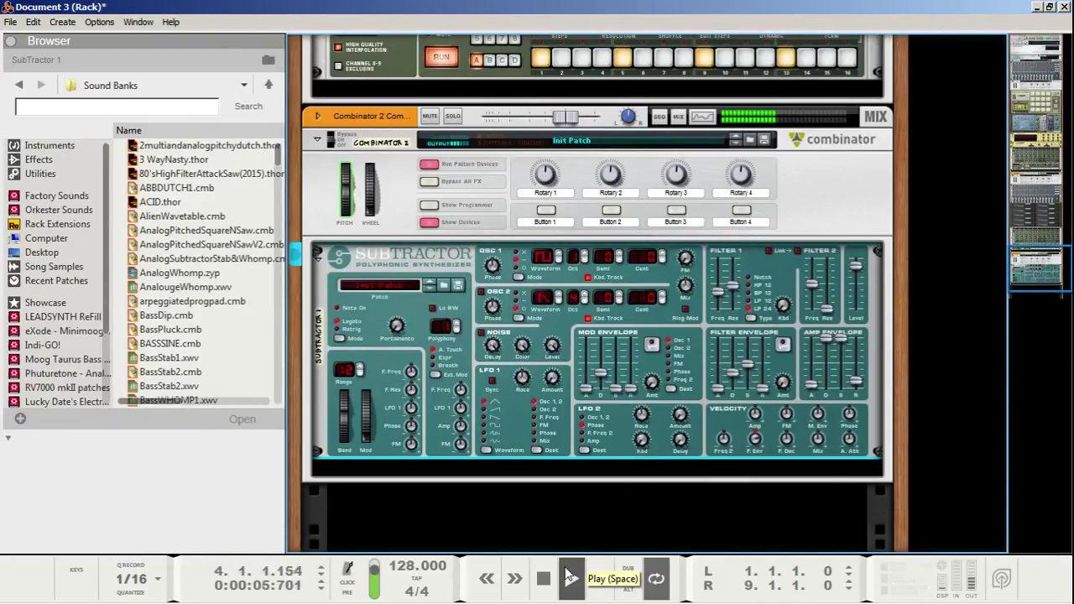
pyautogui.click(569, 576)
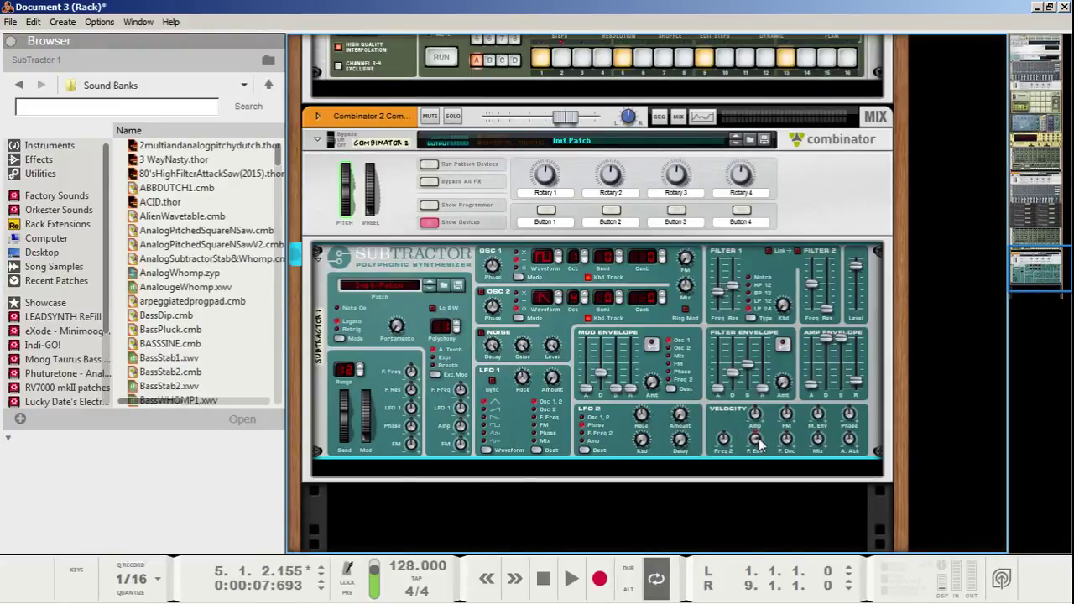
# Step: Adjust the filter envelope velocity amount in the SubTractor's Velocity section
pyautogui.moveTo(758, 442)
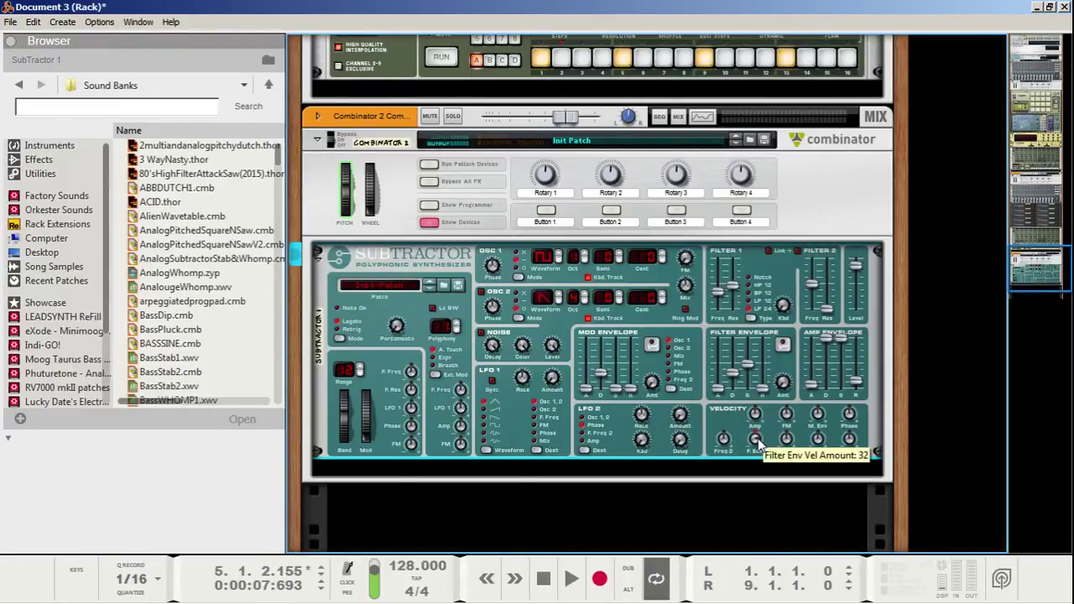
pyautogui.moveTo(758, 442); pyautogui.dragTo(760, 451)
# Step: Open the first Combinator 2 note clip in the sequencer and set the velocity of its four D#4 notes to 108
pyautogui.moveTo(283, 601)
pyautogui.click(100, 590)
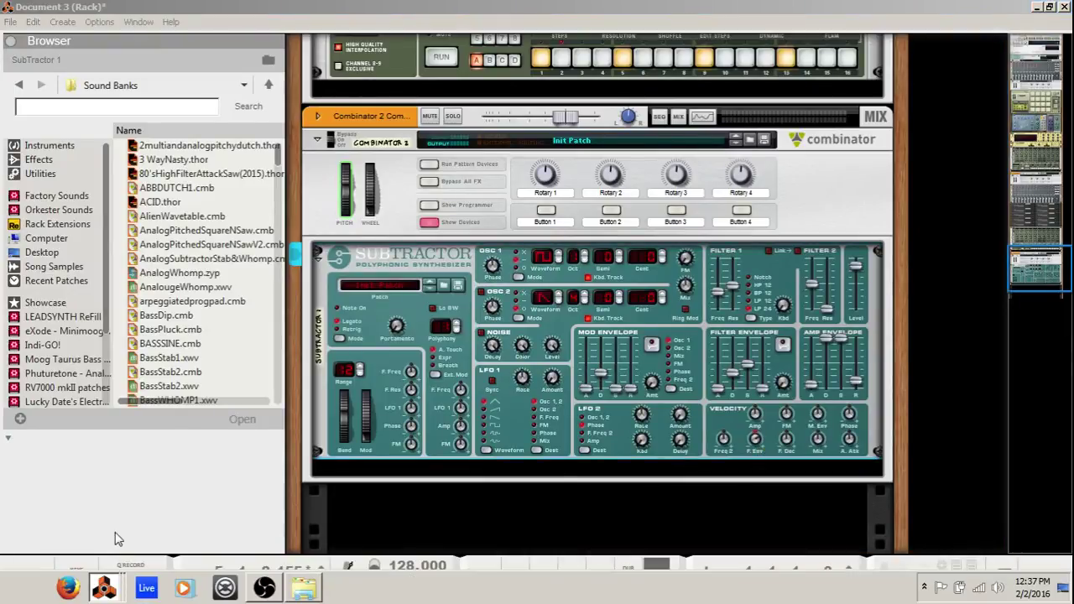
pyautogui.doubleClick(306, 312)
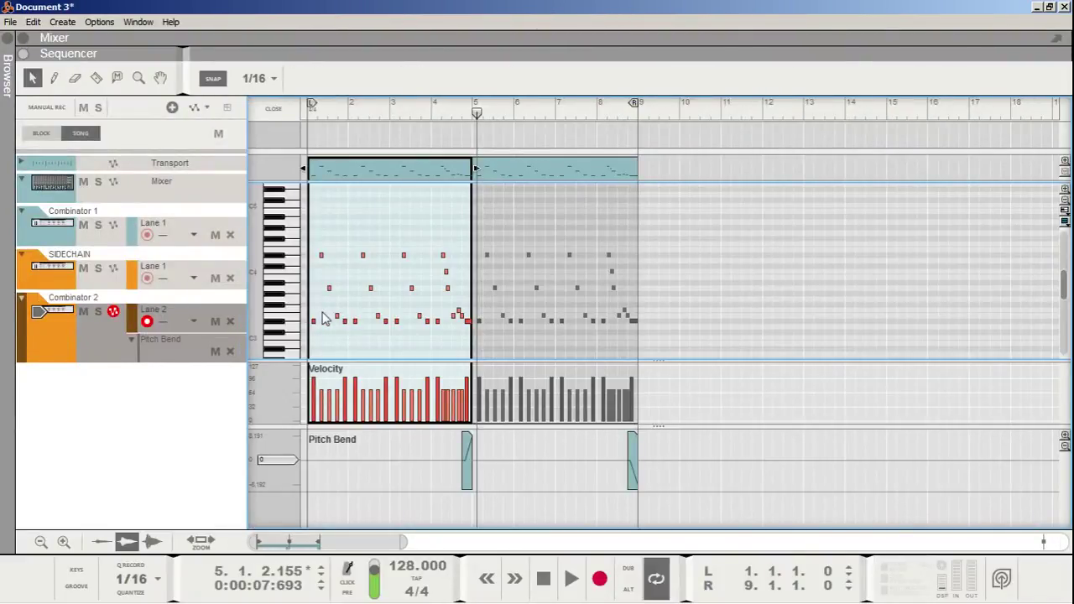
pyautogui.moveTo(315, 244); pyautogui.dragTo(447, 267)
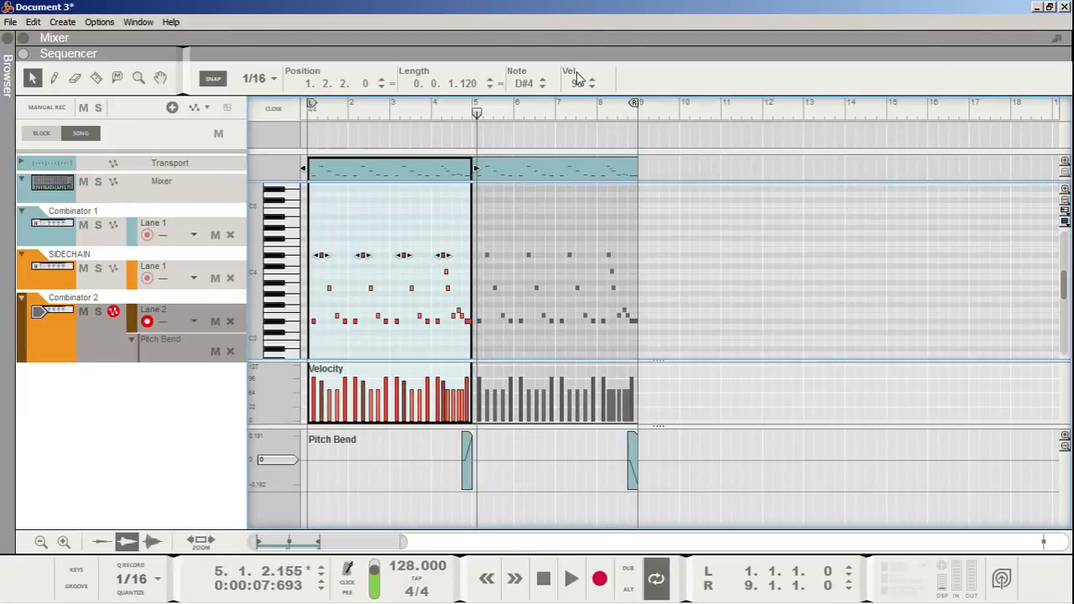
pyautogui.moveTo(576, 83)
pyautogui.mouseDown()
pyautogui.moveTo(575, 40)
pyautogui.moveTo(577, 85)
pyautogui.mouseUp()
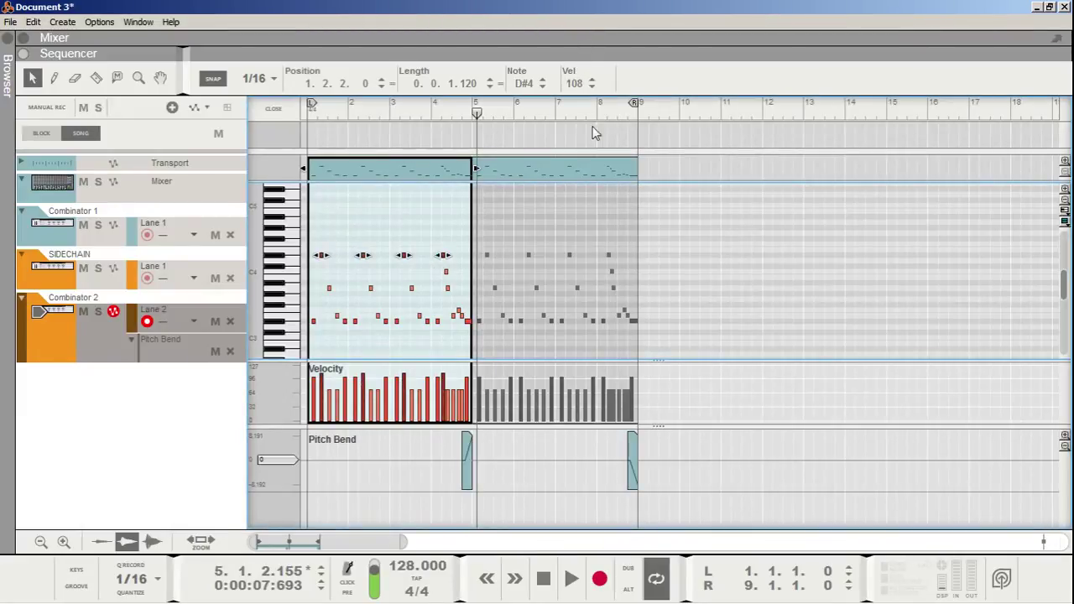
# Step: Return to the start of the song, audition the bass line, and stop playback
pyautogui.click(544, 580)
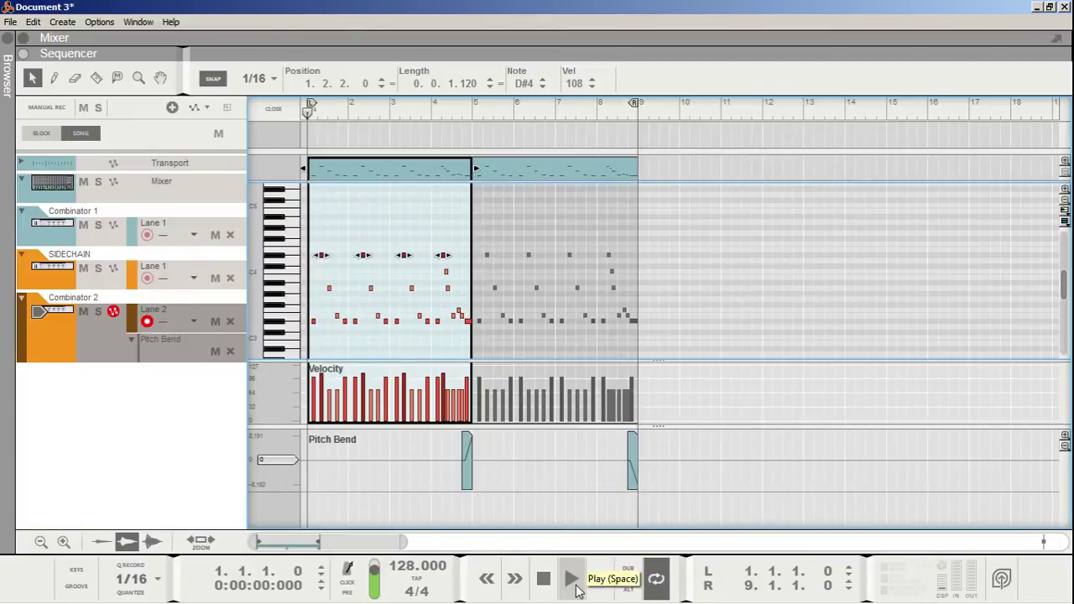
pyautogui.click(574, 585)
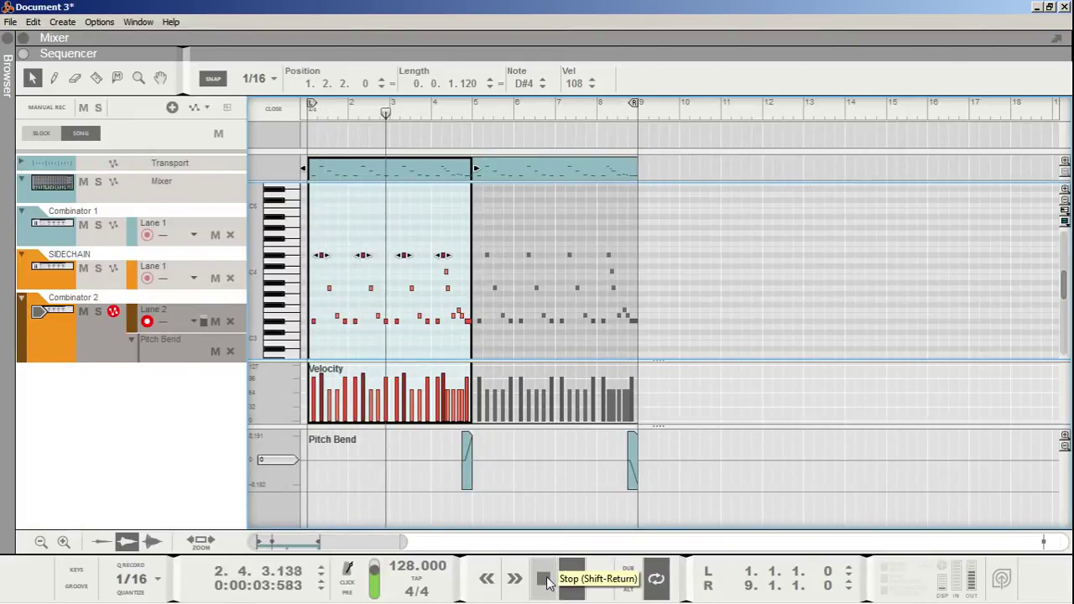
pyautogui.click(547, 581)
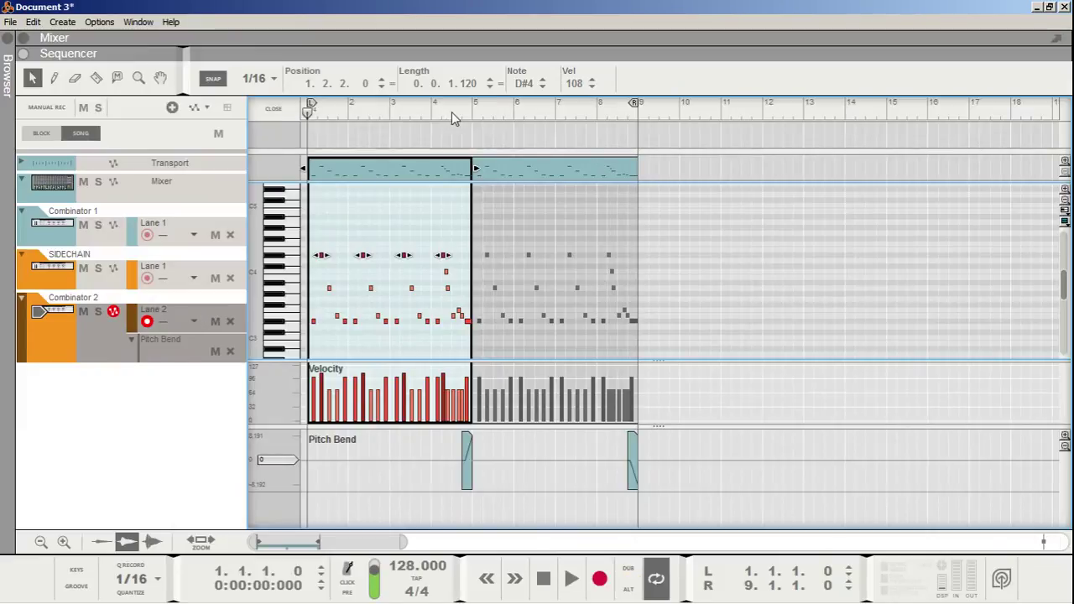
# Step: Move the right loop locator to bar 5 and set the sequencer's snap value to Bar
pyautogui.moveTo(460, 110); pyautogui.dragTo(472, 111)
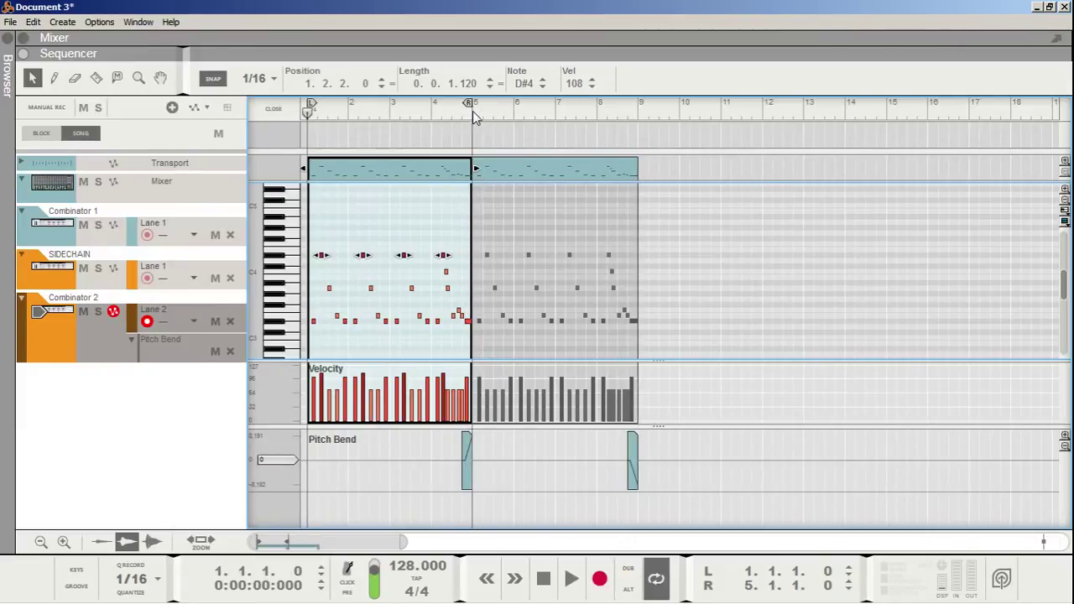
pyautogui.click(255, 78)
pyautogui.click(250, 91)
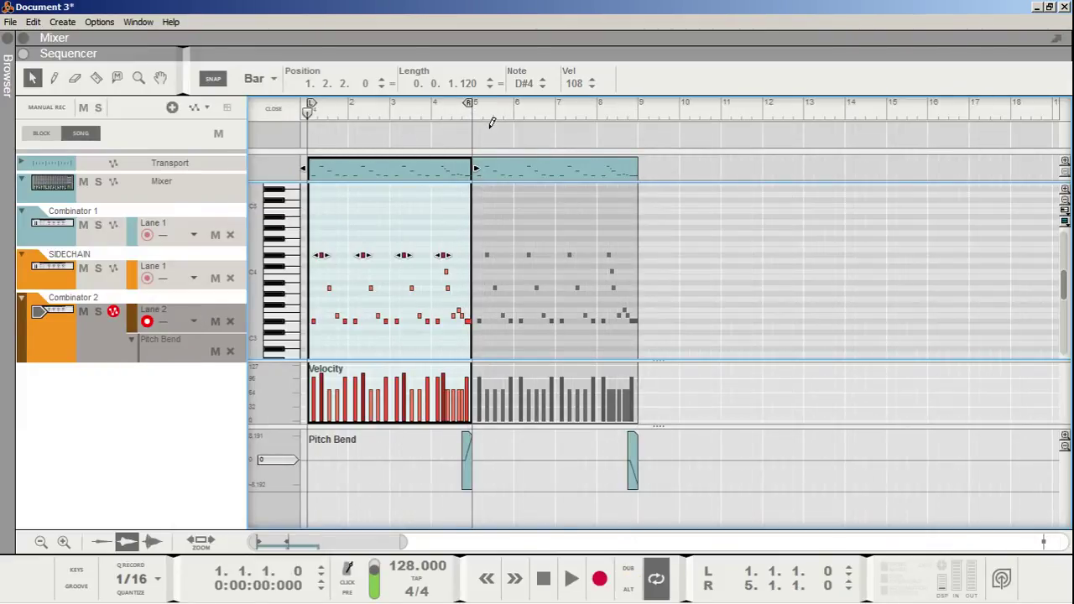
# Step: Show the rack and raise the rate and amount of the SubTractor's LFO 1 slightly
pyautogui.click(109, 588)
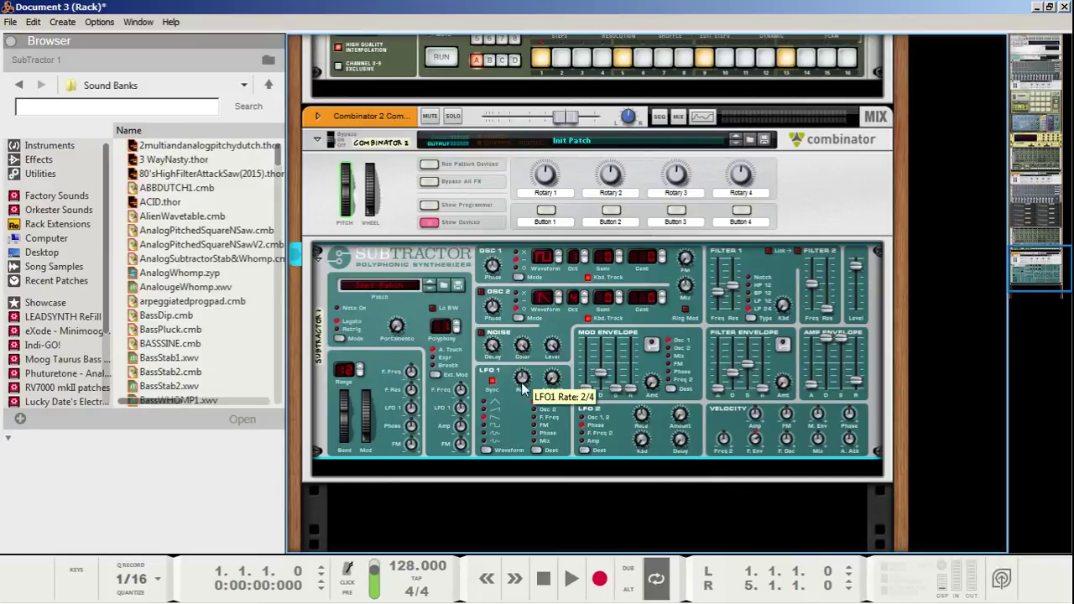
pyautogui.moveTo(521, 382); pyautogui.dragTo(525, 379)
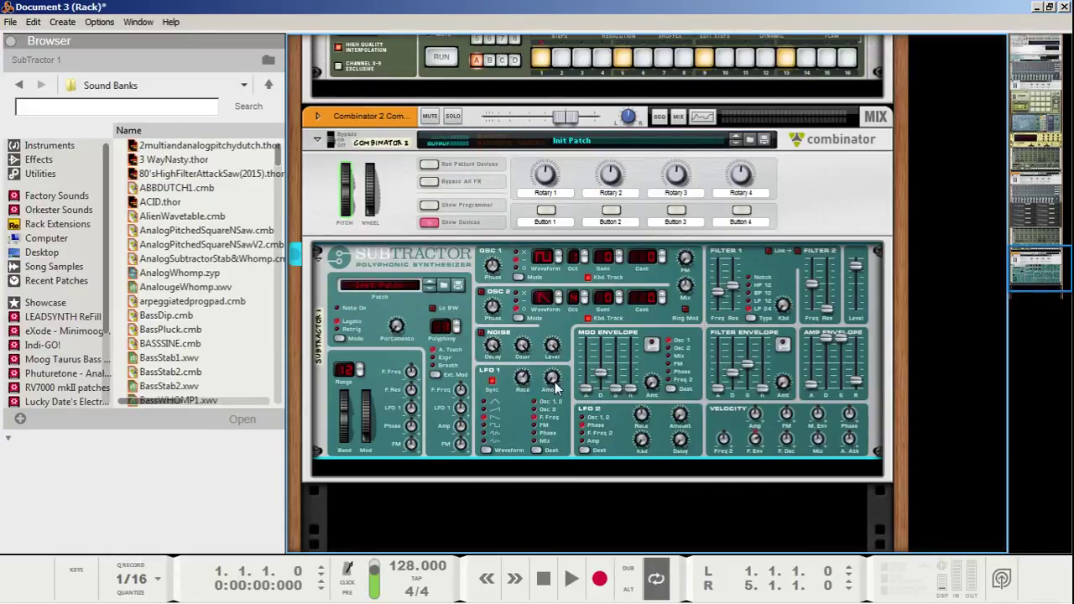
pyautogui.moveTo(555, 382); pyautogui.dragTo(559, 370)
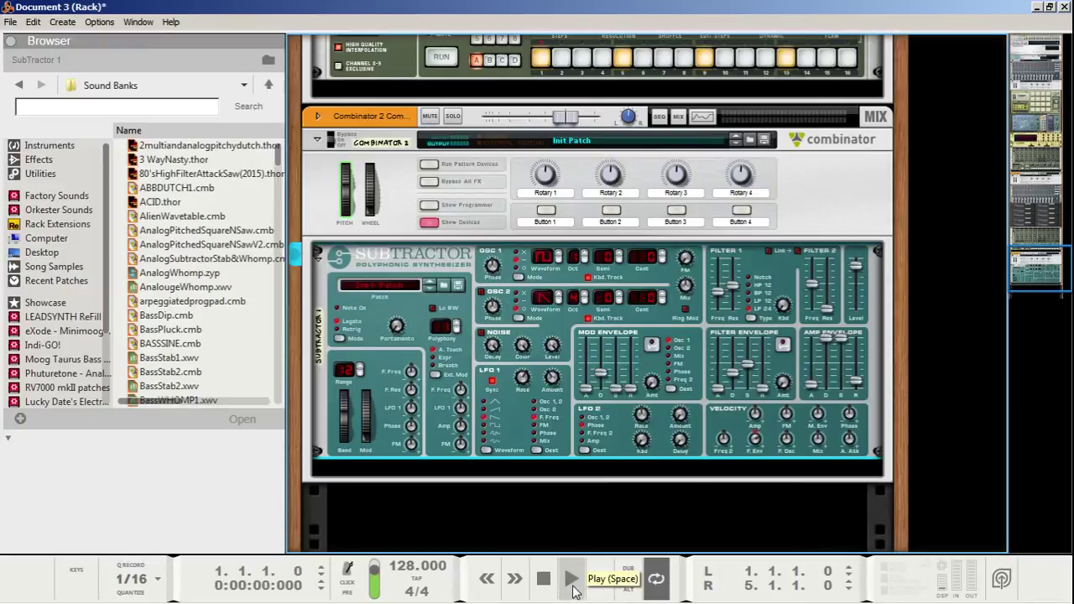
# Step: While the loop plays, set LFO 1's rate to 1/4, fine-tune its amount, and set the Filter 1 frequency to about 49
pyautogui.click(573, 591)
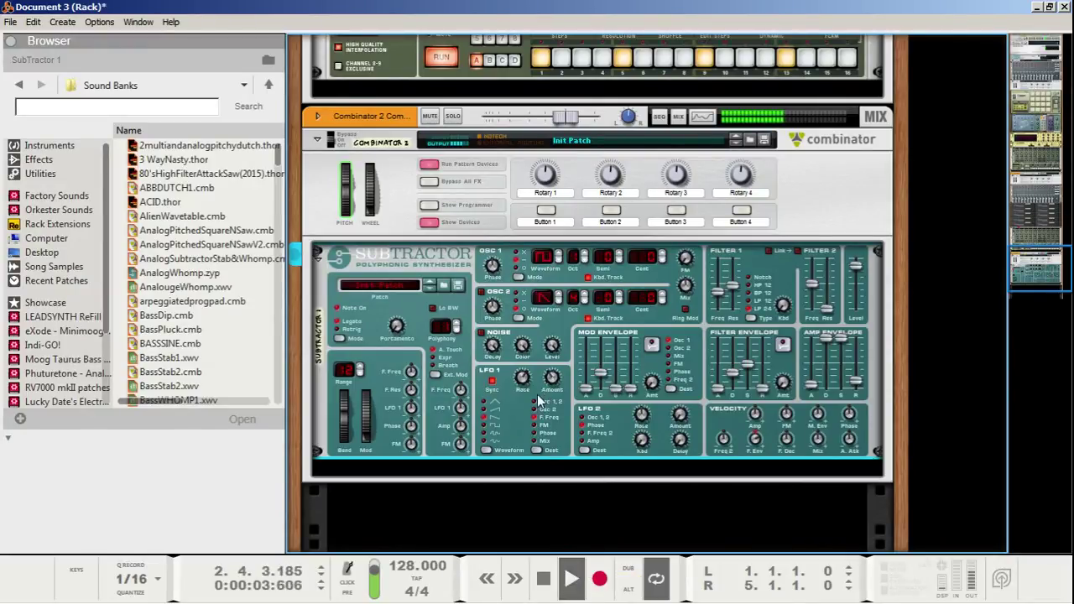
pyautogui.moveTo(551, 378)
pyautogui.mouseDown()
pyautogui.moveTo(552, 367)
pyautogui.moveTo(522, 376)
pyautogui.moveTo(554, 402)
pyautogui.moveTo(524, 380)
pyautogui.moveTo(554, 376)
pyautogui.mouseUp()
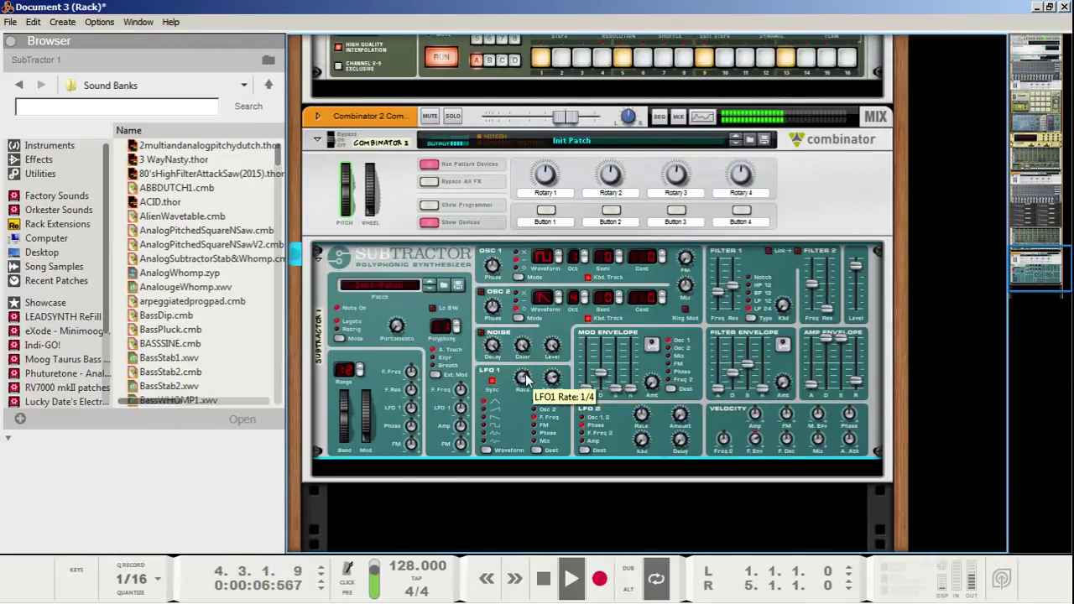
pyautogui.moveTo(723, 293); pyautogui.dragTo(720, 289)
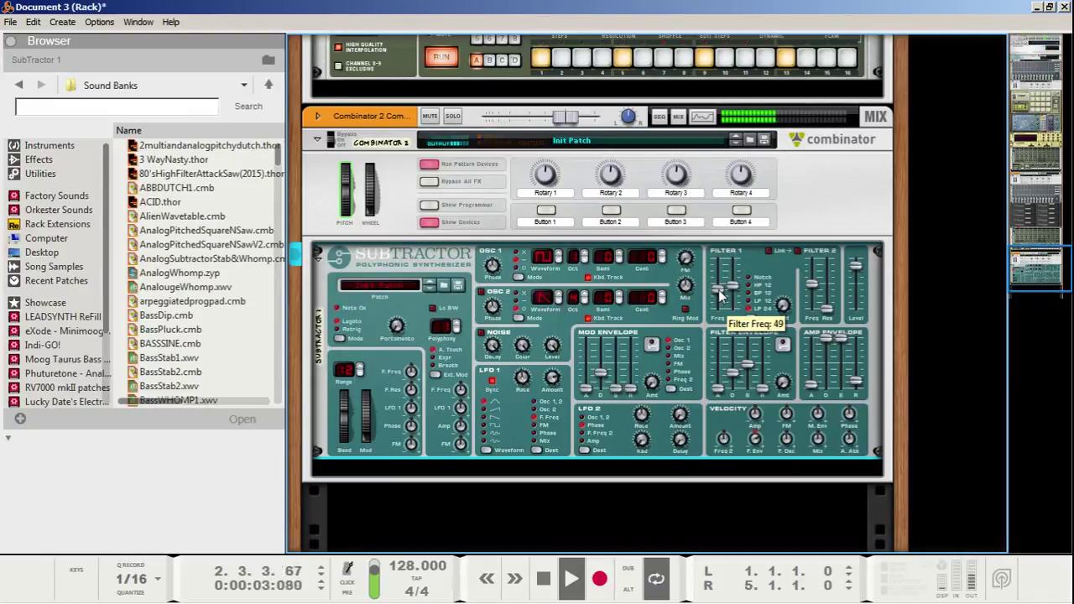
pyautogui.doubleClick(544, 580)
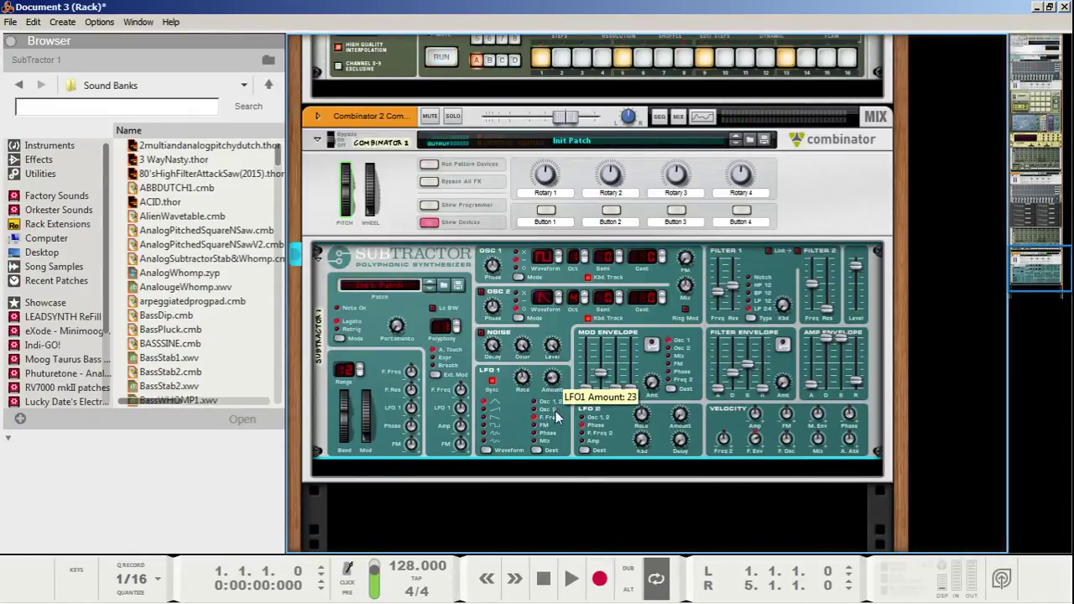
# Step: Turn off tempo sync for the SubTractor's LFO 1
pyautogui.click(492, 383)
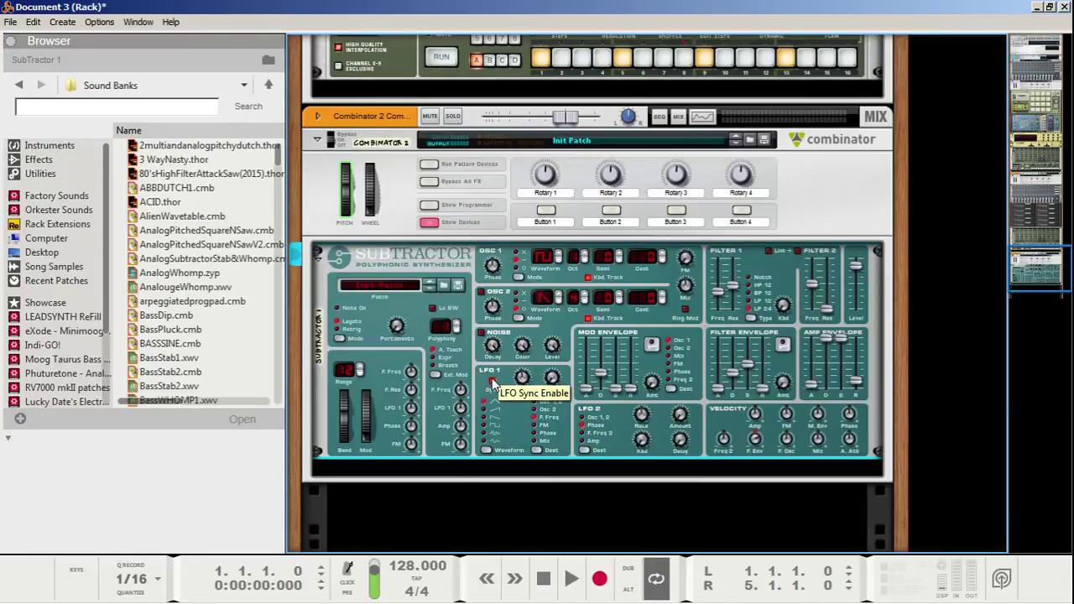
pyautogui.click(493, 383)
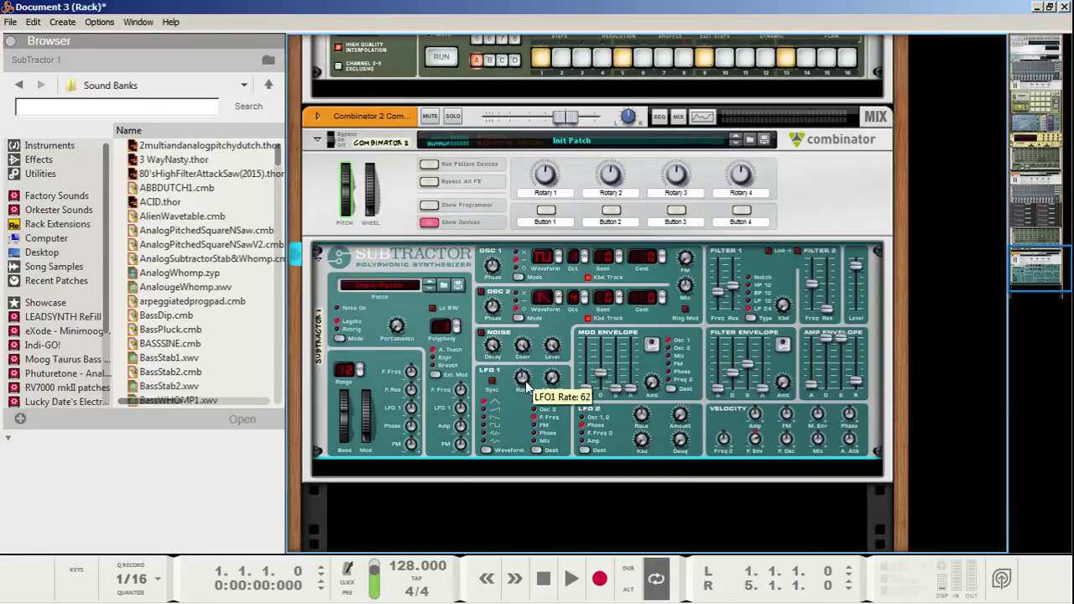